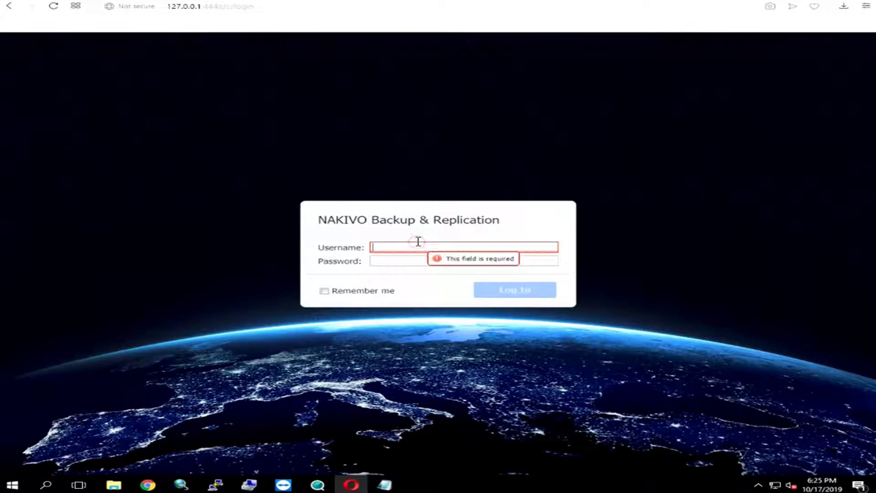
Log in to NAKIVO Backup & Replication with the account username and password.
{"action": "key", "text": "Tab"}
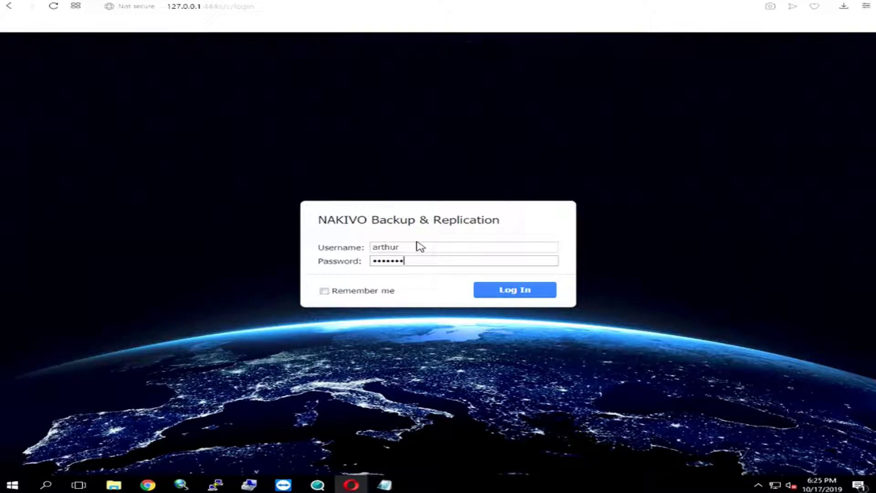
{"action": "key", "text": "Return"}
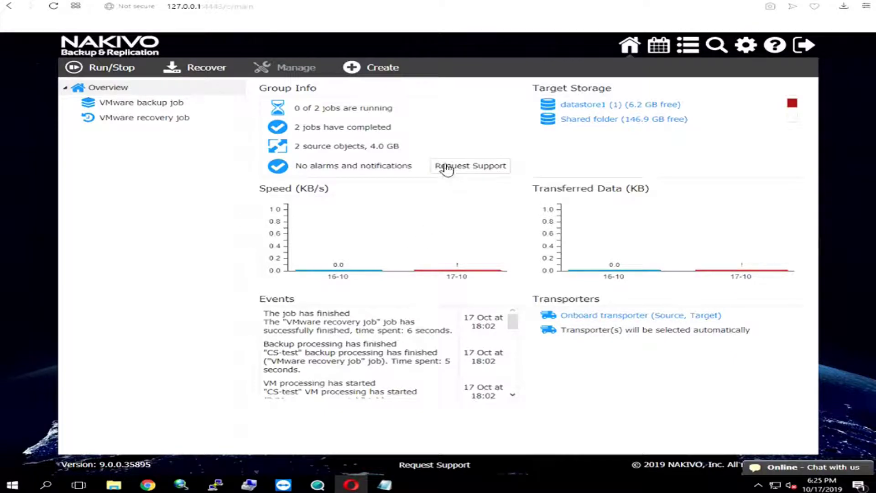
From the Inventory settings, start adding a VMware vCenter or ESXi host.
{"action": "left_click", "coordinate": [746, 46]}
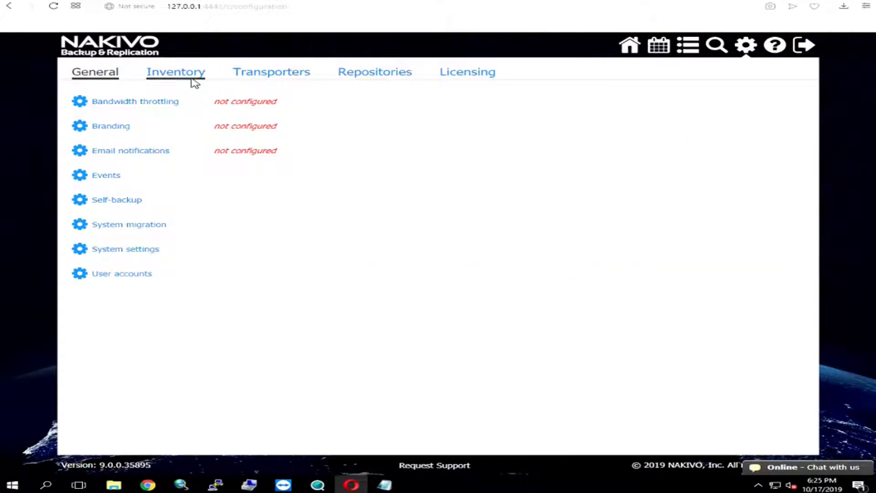
{"action": "left_click", "coordinate": [181, 81]}
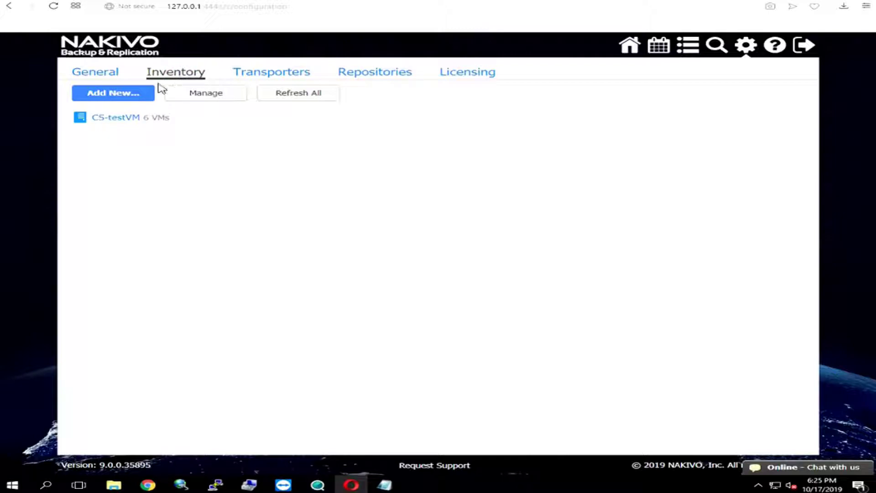
{"action": "left_click", "coordinate": [115, 96]}
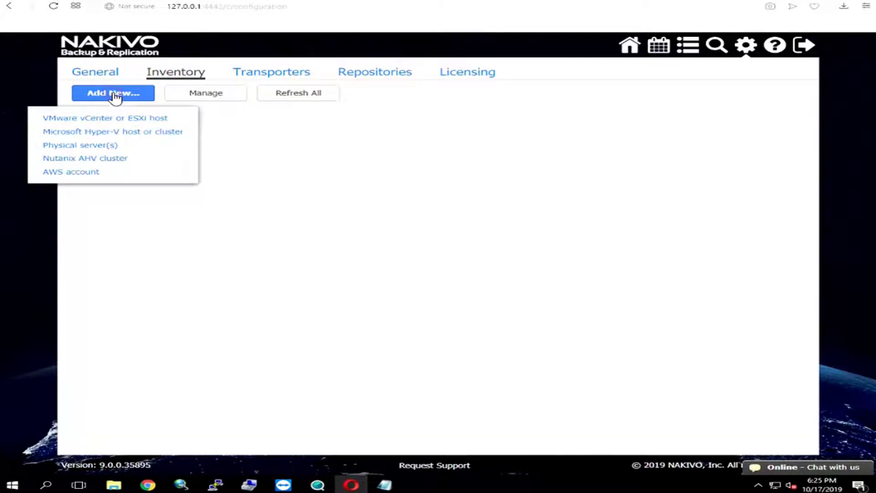
{"action": "left_click", "coordinate": [98, 120]}
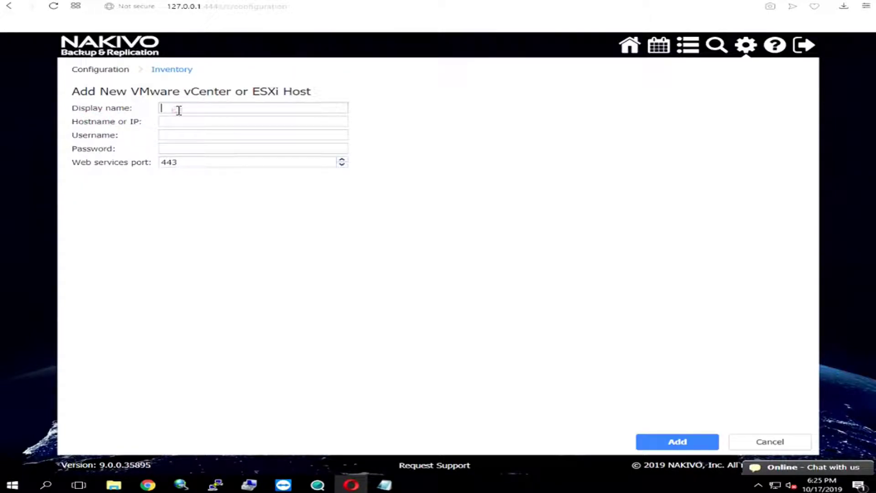
Enter display name CS-test, host 192.168.252.183 and its login credentials, then close the form.
{"action": "type", "text": "CSTest"}
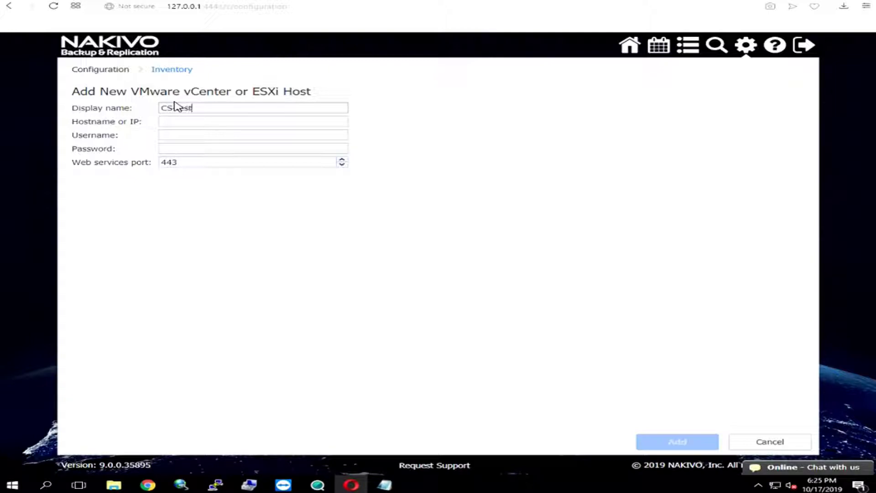
{"action": "key", "text": "Tab"}
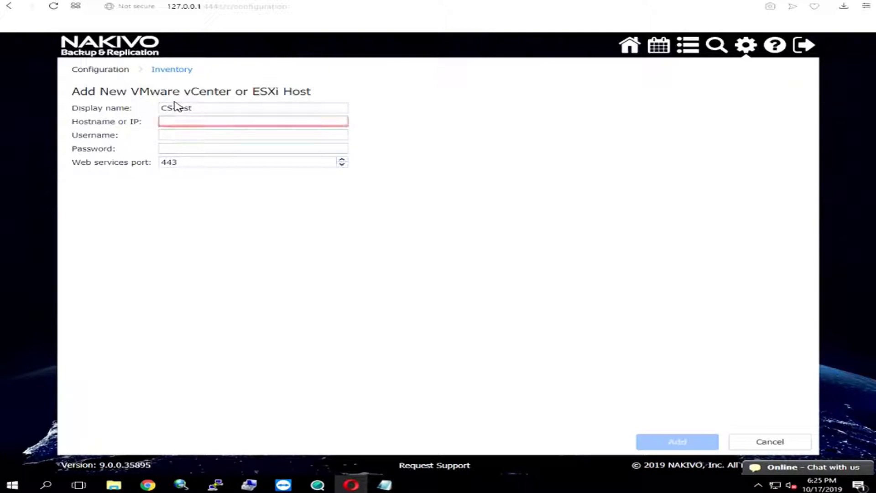
{"action": "type", "text": "192.168.252.183"}
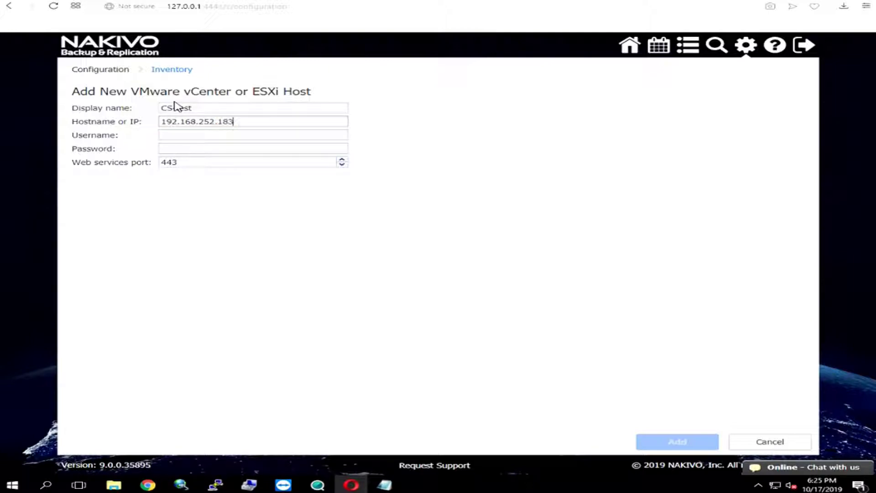
{"action": "key", "text": "Tab"}
{"action": "type", "text": "root"}
{"action": "key", "text": "Tab"}
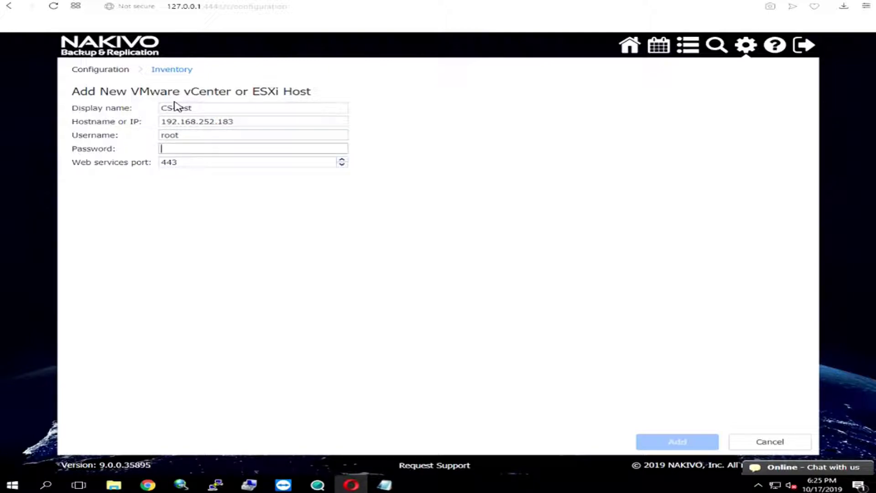
{"action": "type", "text": "P"}
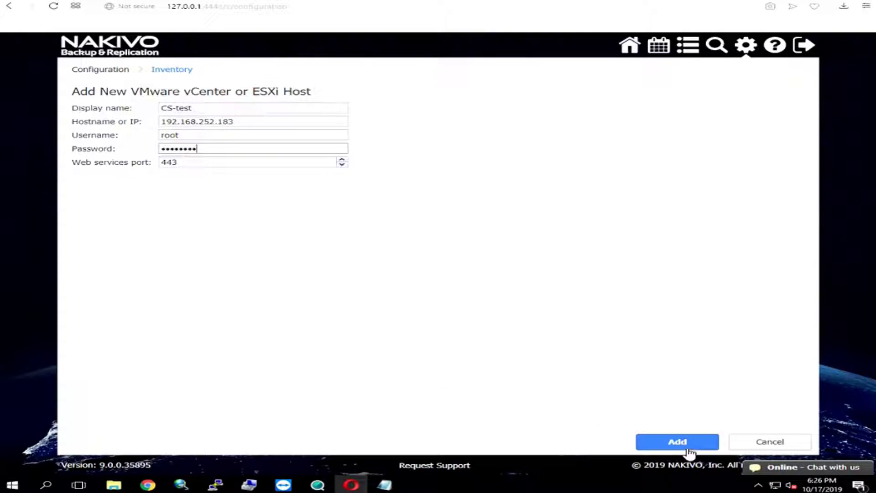
{"action": "left_click", "coordinate": [749, 441]}
{"action": "mouse_move", "coordinate": [181, 125]}
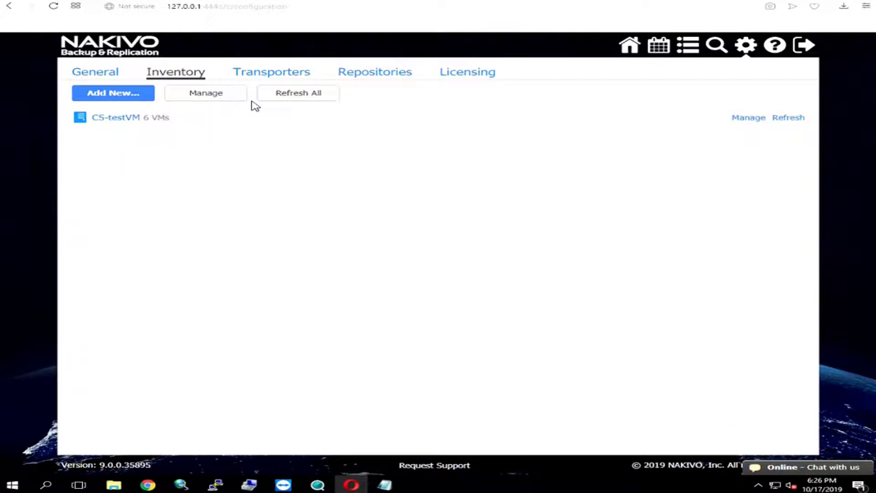
On the Repositories tab, begin creating a new backup repository named Shared folder.
{"action": "left_click", "coordinate": [357, 80]}
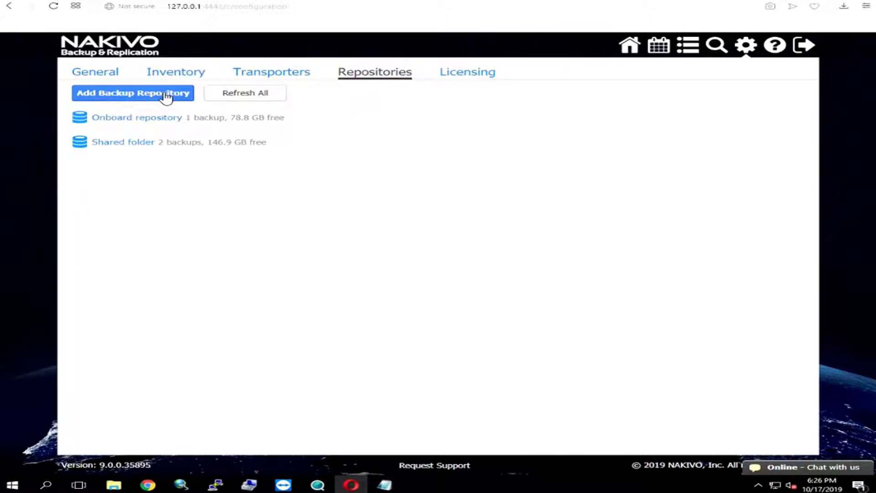
{"action": "left_click", "coordinate": [137, 98]}
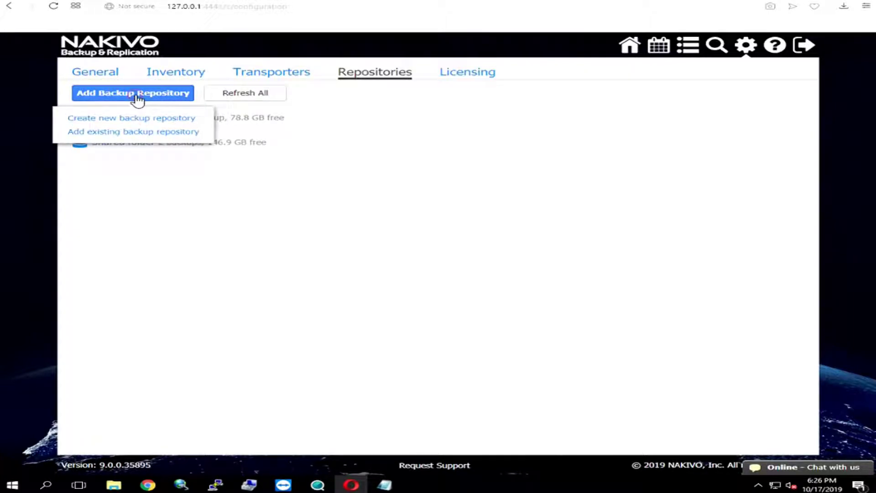
{"action": "left_click", "coordinate": [122, 120]}
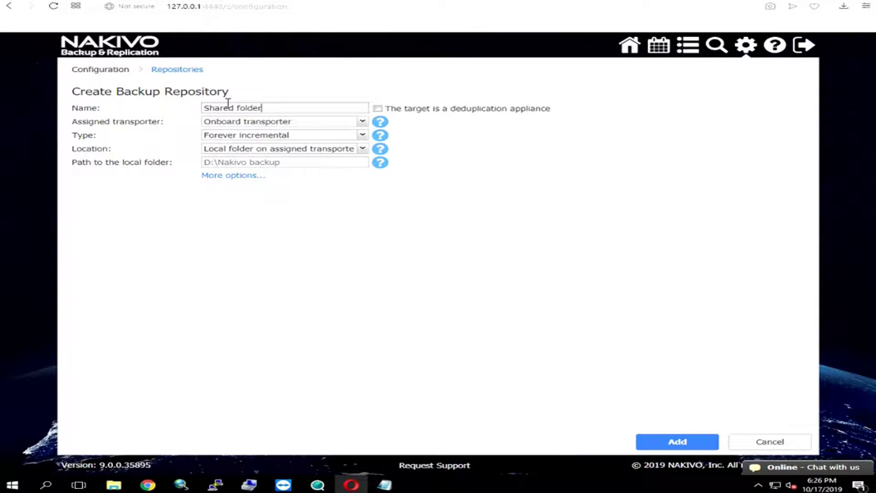
Set the location to remote CIFS share \\192.168.162.139\test1 with the share credentials, and add it.
{"action": "left_click", "coordinate": [243, 151]}
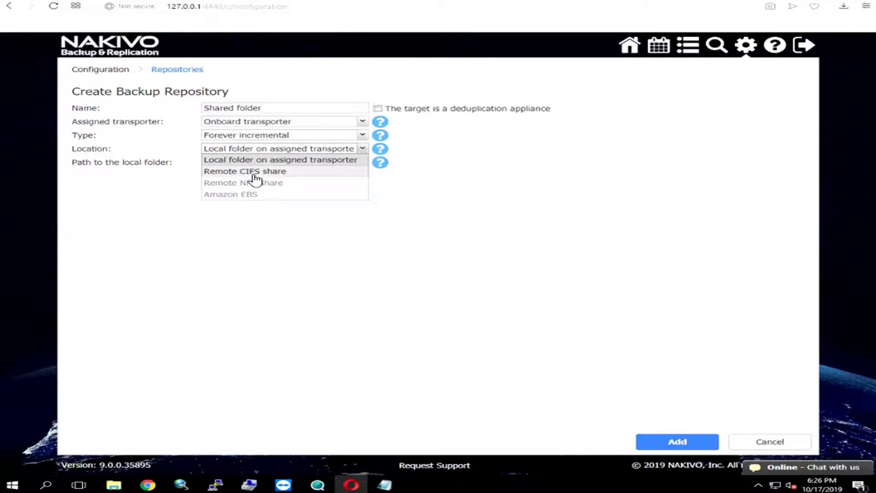
{"action": "left_click", "coordinate": [255, 173]}
{"action": "left_click", "coordinate": [253, 163]}
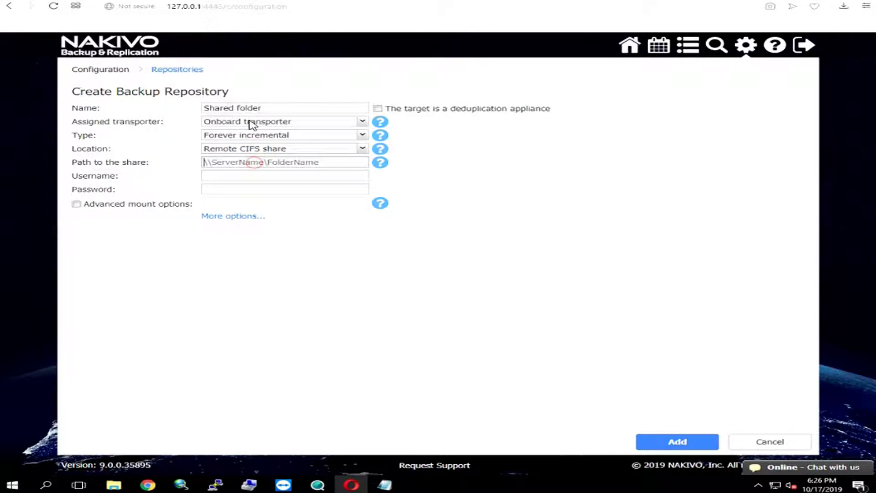
{"action": "type", "text": "\\\\192.168.162.139"}
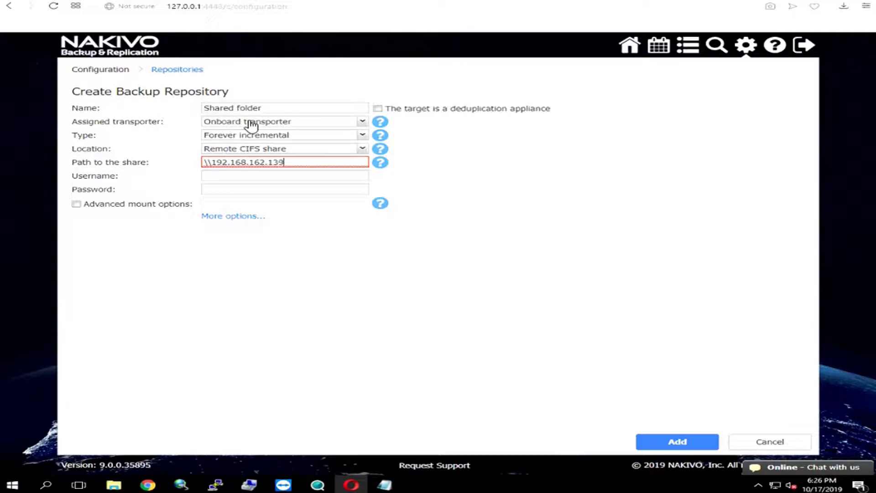
{"action": "type", "text": "\\test1"}
{"action": "key", "text": "Tab"}
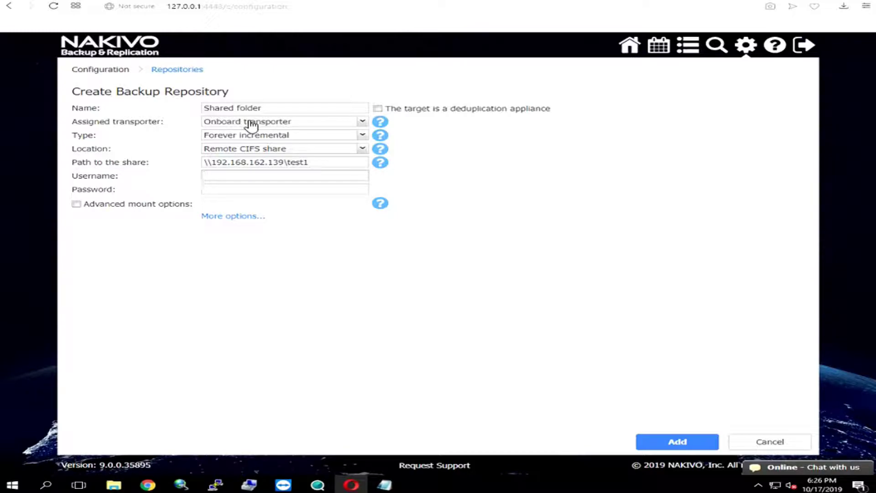
{"action": "type", "text": "admin"}
{"action": "key", "text": "Tab"}
{"action": "type", "text": "123"}
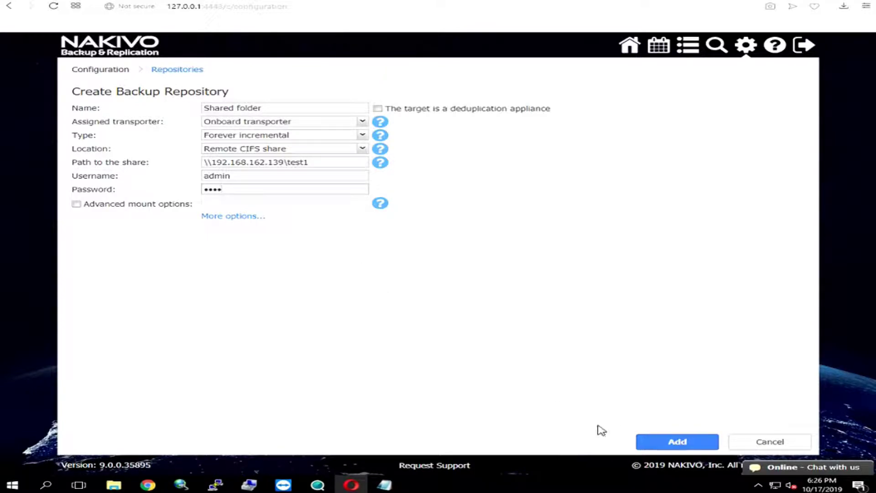
{"action": "left_click", "coordinate": [677, 445]}
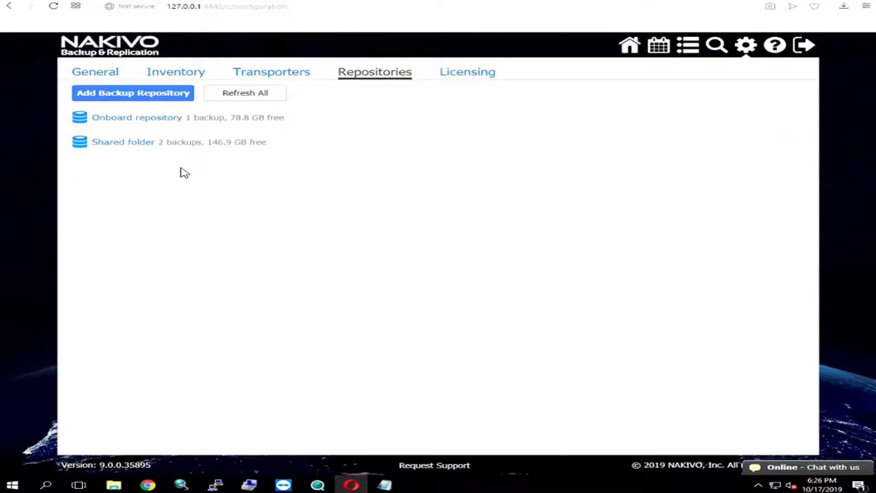
From the dashboard's Create menu, start a new VMware vSphere backup job.
{"action": "left_click", "coordinate": [629, 45]}
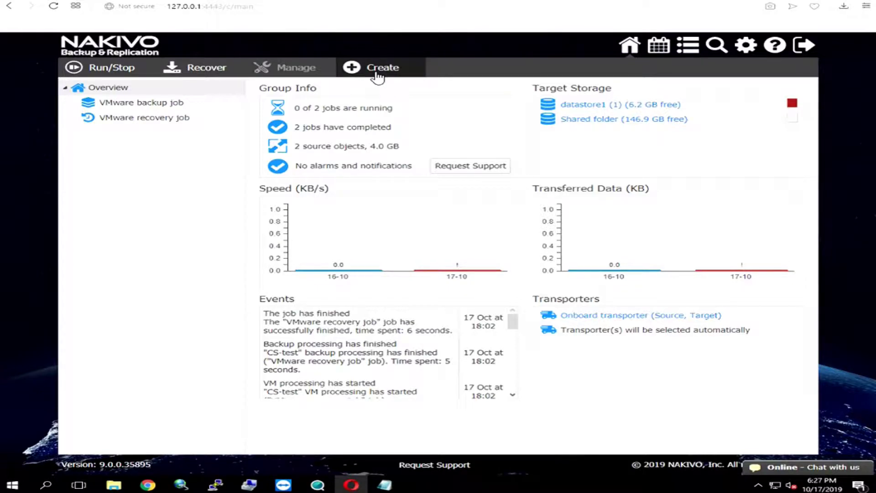
{"action": "key", "text": "alt+Left"}
{"action": "left_click", "coordinate": [390, 69]}
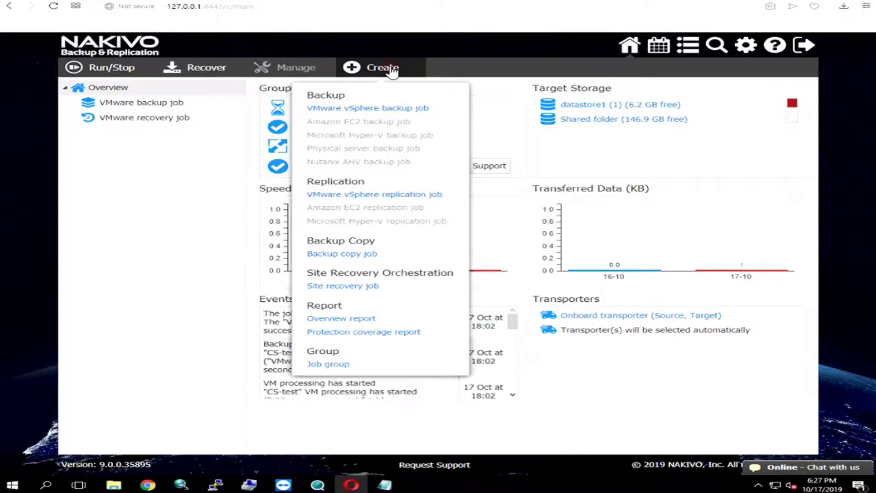
{"action": "left_click", "coordinate": [368, 109]}
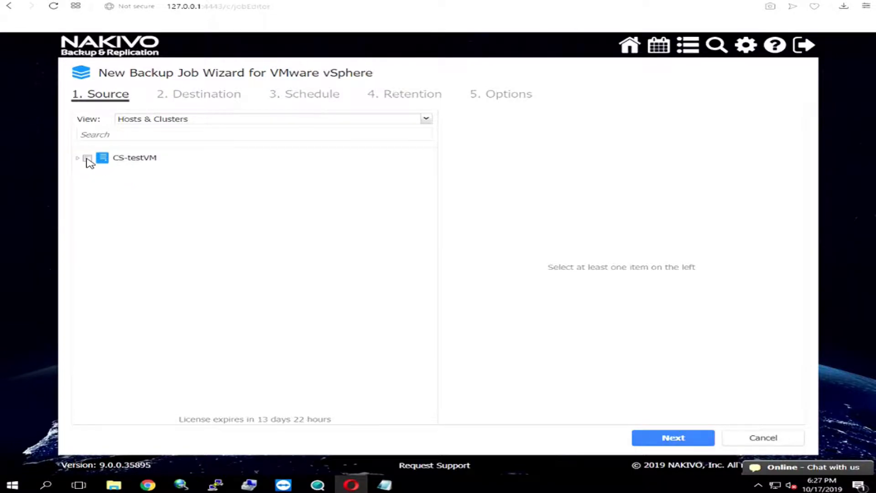
Select CS-testVM as source, excluding 999, win 2016 - 3, win 2016 - 3-recovered and win 2016 - 4.
{"action": "left_click", "coordinate": [87, 158]}
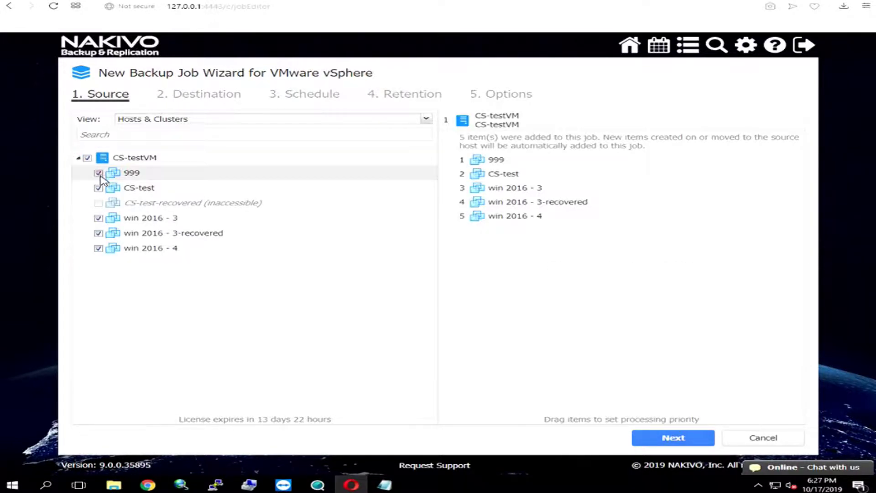
{"action": "left_click", "coordinate": [98, 172]}
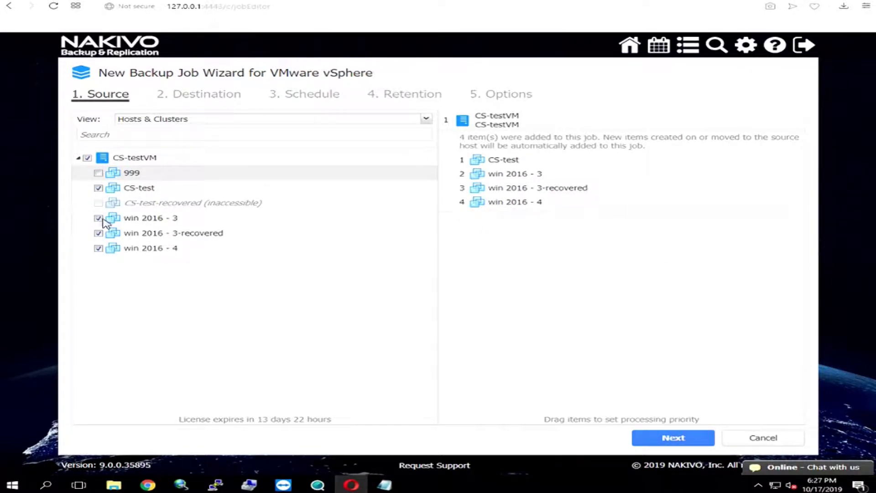
{"action": "left_click", "coordinate": [98, 218]}
{"action": "left_click", "coordinate": [98, 233]}
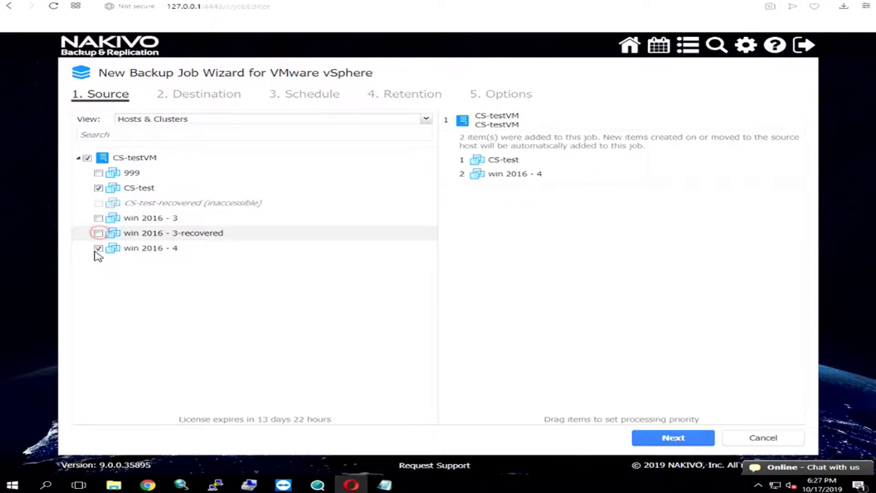
{"action": "left_click", "coordinate": [98, 247]}
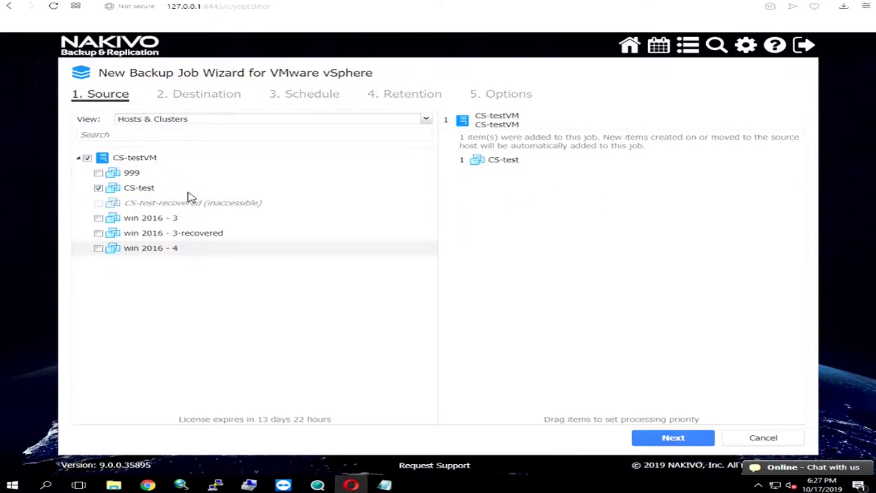
{"action": "left_click", "coordinate": [674, 438]}
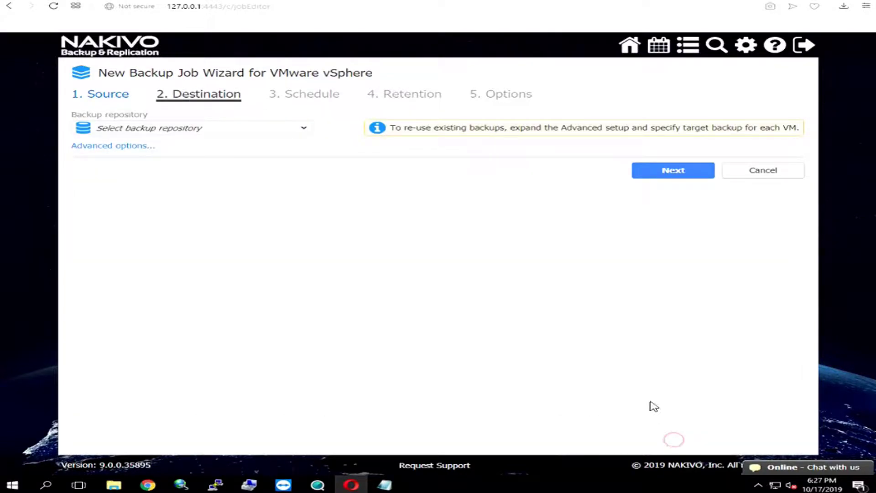
Choose Shared folder as destination, set the job to run on demand, then close without saving.
{"action": "left_click", "coordinate": [234, 131]}
{"action": "left_click", "coordinate": [224, 213]}
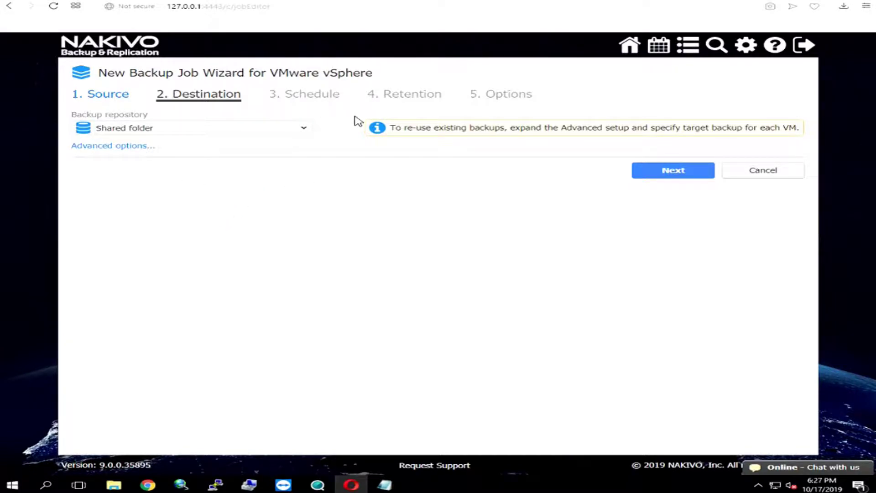
{"action": "left_click", "coordinate": [658, 173]}
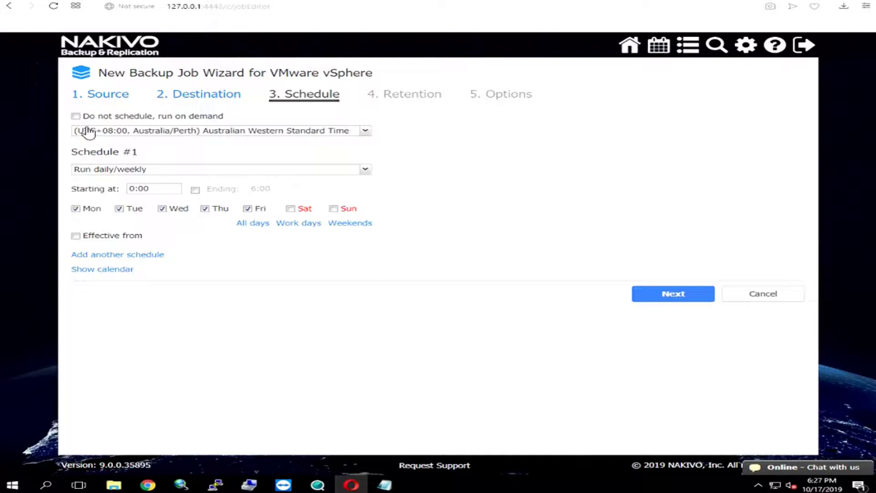
{"action": "left_click", "coordinate": [75, 116]}
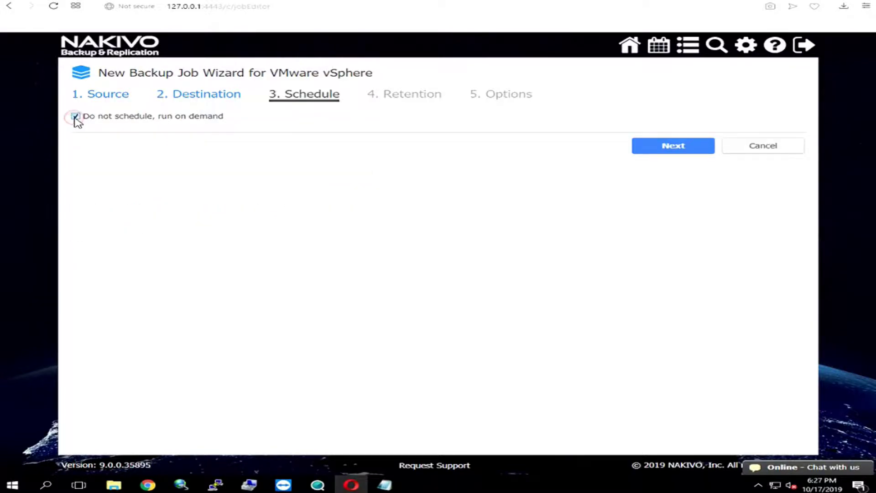
{"action": "left_click", "coordinate": [663, 151]}
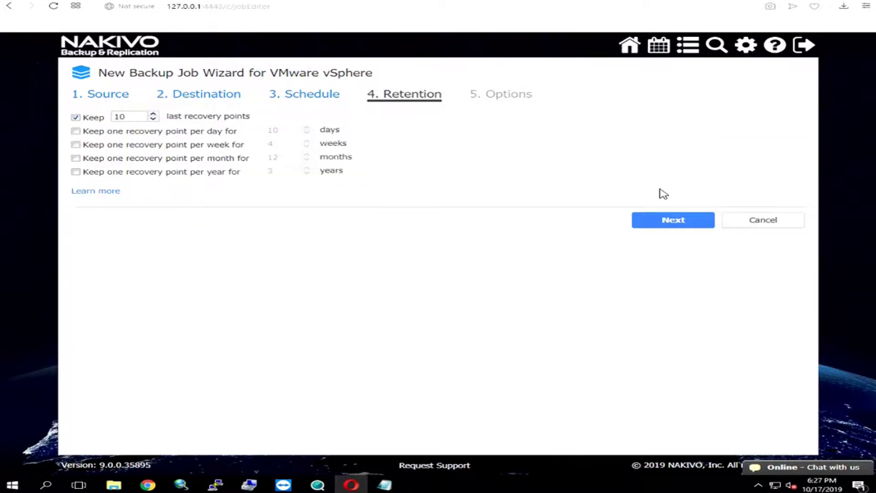
{"action": "left_click", "coordinate": [670, 222]}
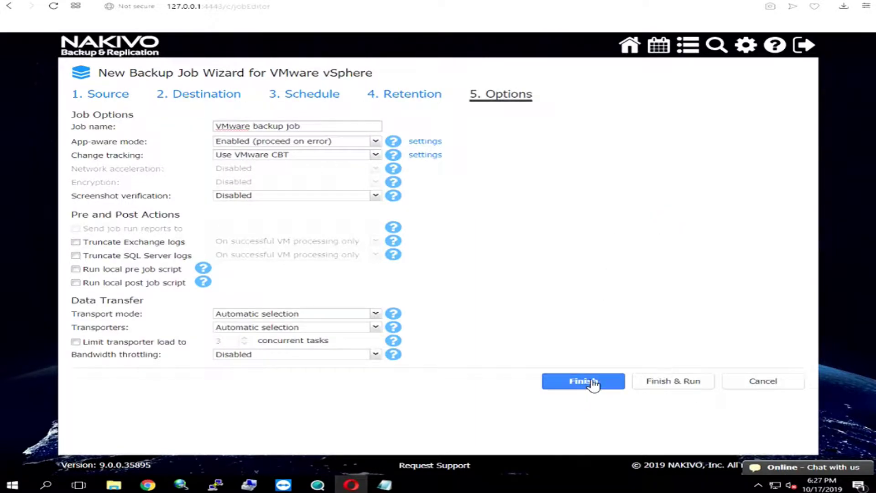
{"action": "left_click", "coordinate": [760, 381]}
{"action": "left_click", "coordinate": [759, 441]}
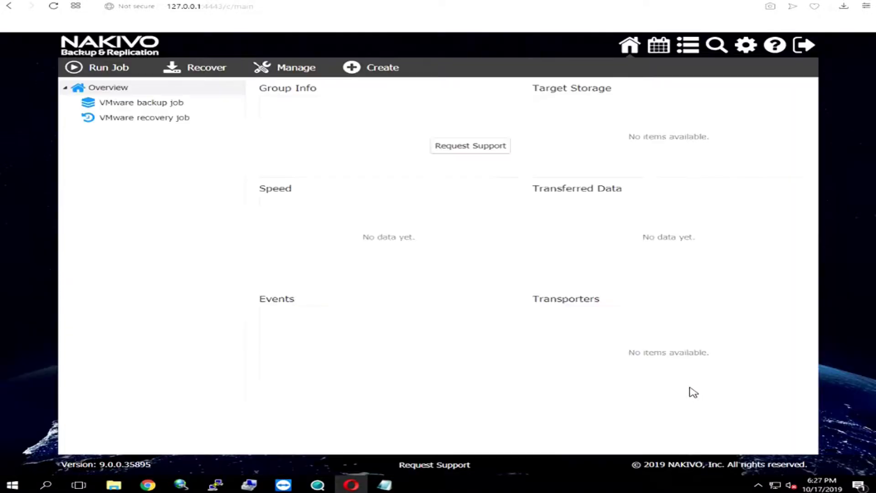
Run the VMware backup job for only the CS-test VM.
{"action": "left_click", "coordinate": [123, 103]}
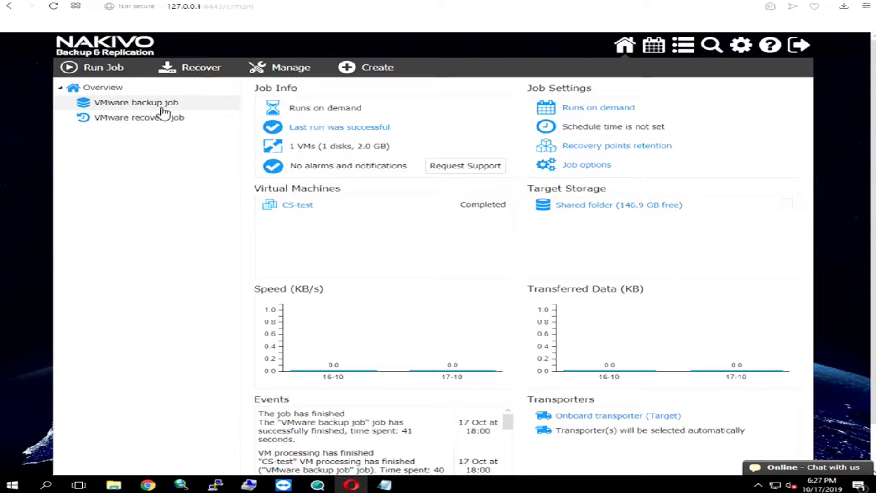
{"action": "left_click", "coordinate": [110, 73]}
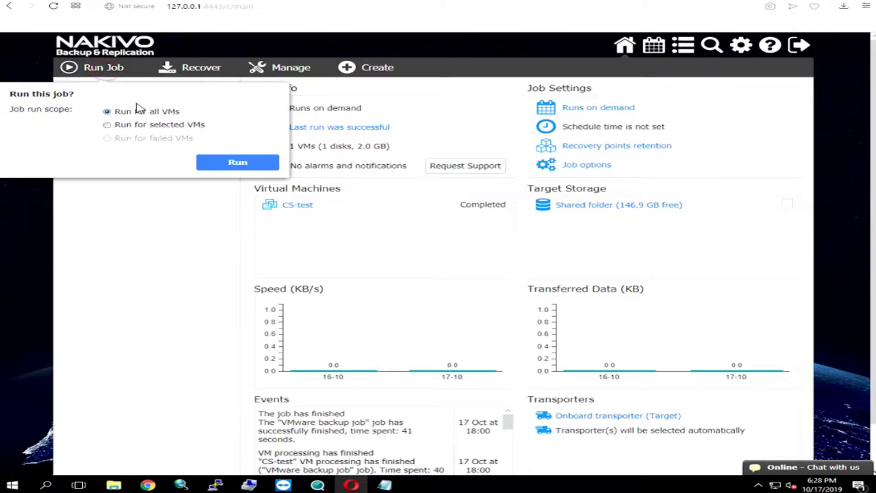
{"action": "left_click", "coordinate": [149, 125]}
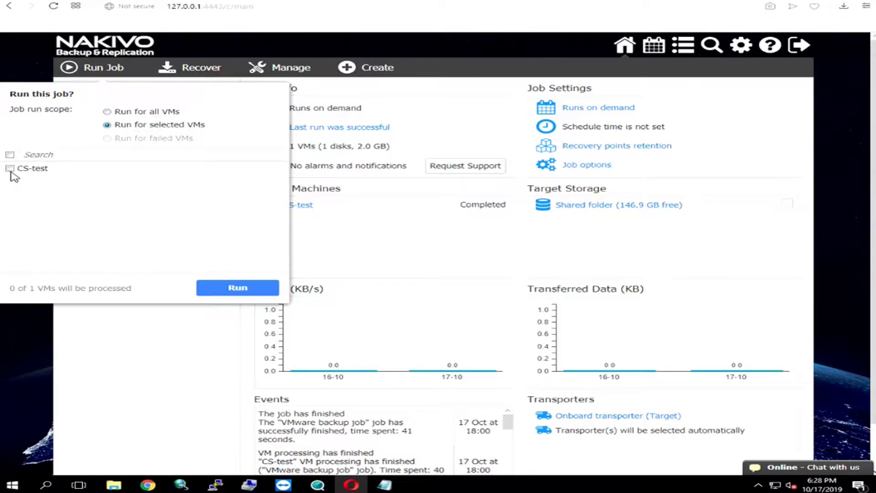
{"action": "left_click", "coordinate": [239, 287]}
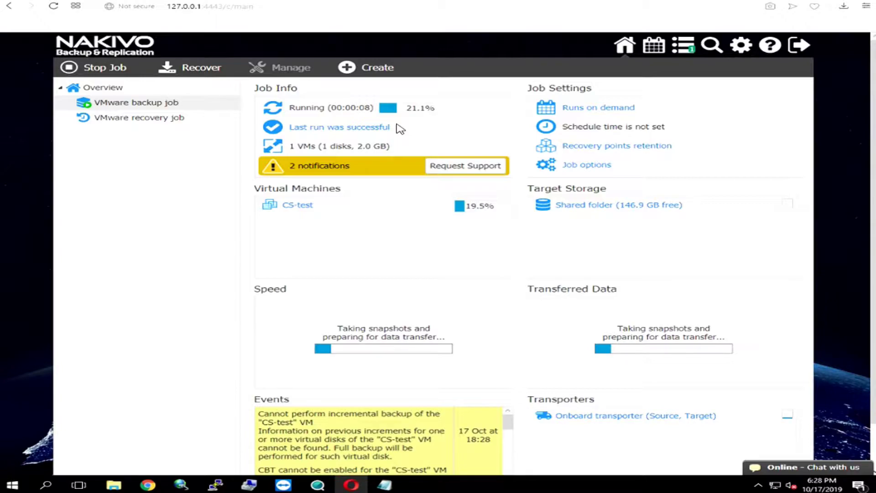
{"action": "mouse_move", "coordinate": [120, 487]}
{"action": "left_click", "coordinate": [128, 454]}
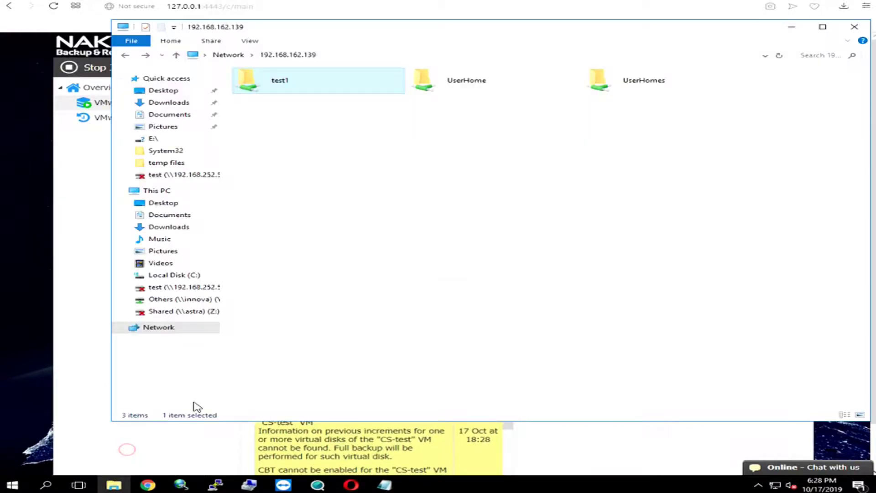
{"action": "left_click", "coordinate": [325, 109]}
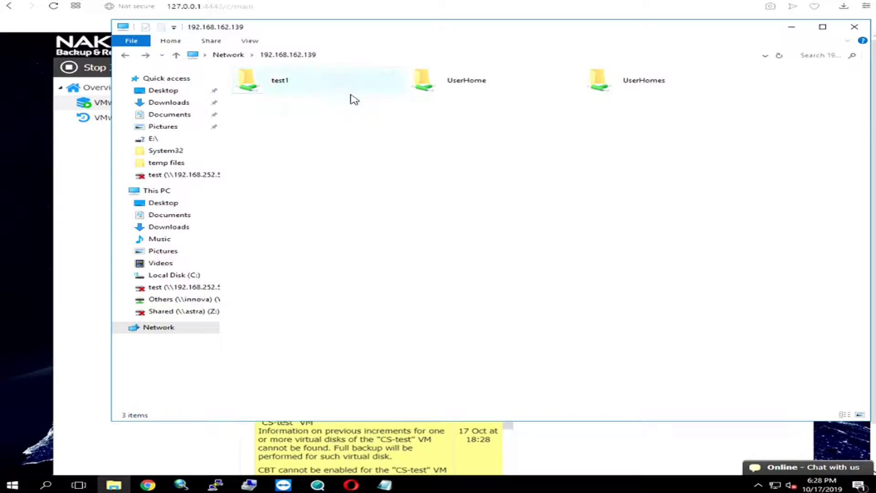
{"action": "double_click", "coordinate": [290, 94]}
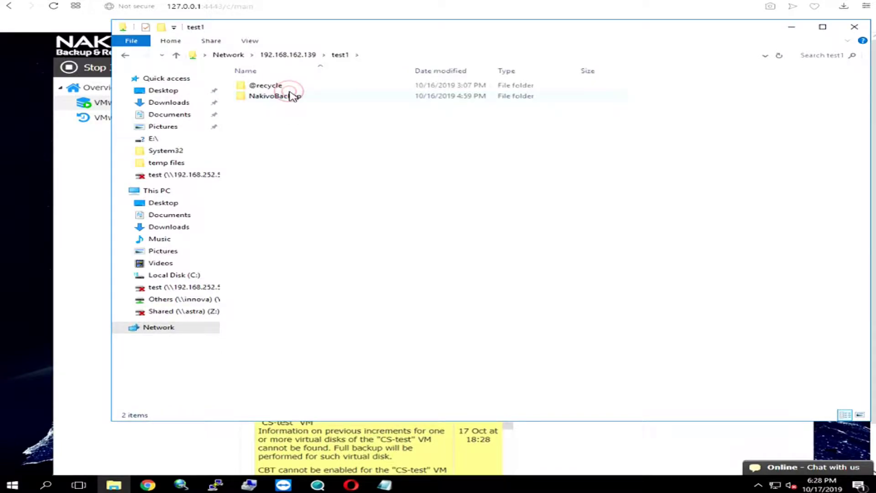
{"action": "double_click", "coordinate": [289, 96]}
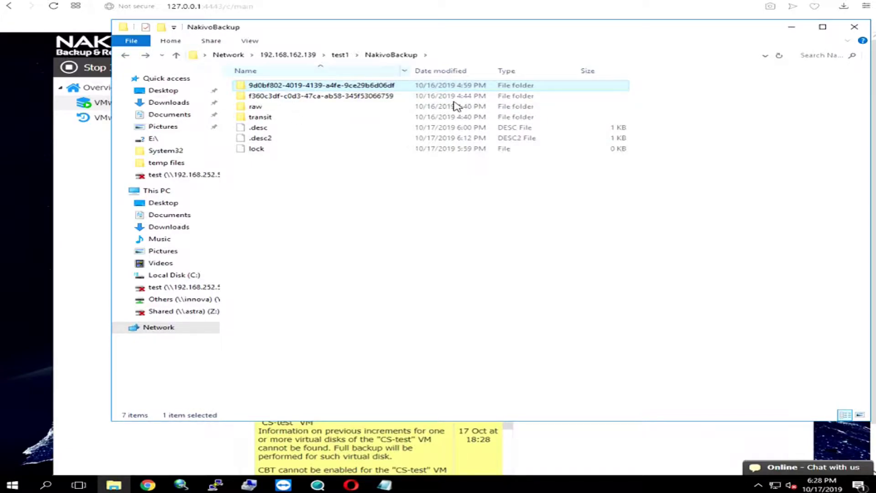
{"action": "left_click", "coordinate": [793, 28]}
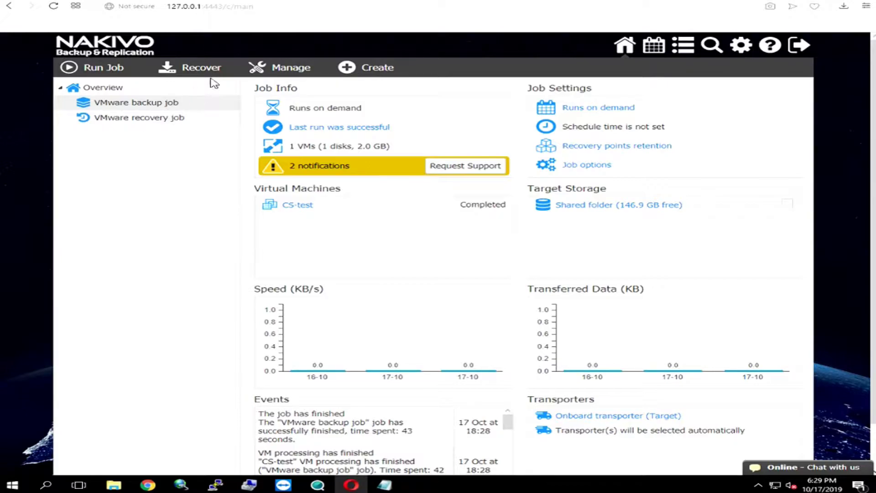
Start a VM recovery from backup with the CS-test backup selected.
{"action": "left_click", "coordinate": [212, 74]}
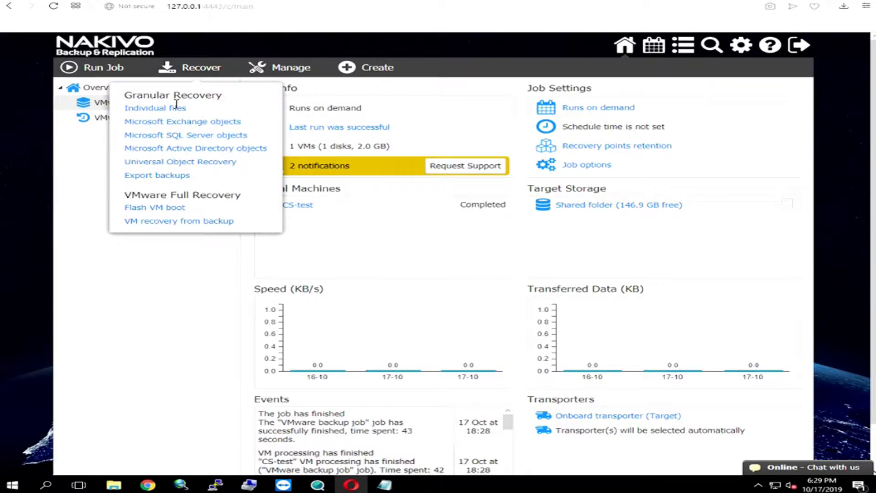
{"action": "left_click", "coordinate": [181, 220]}
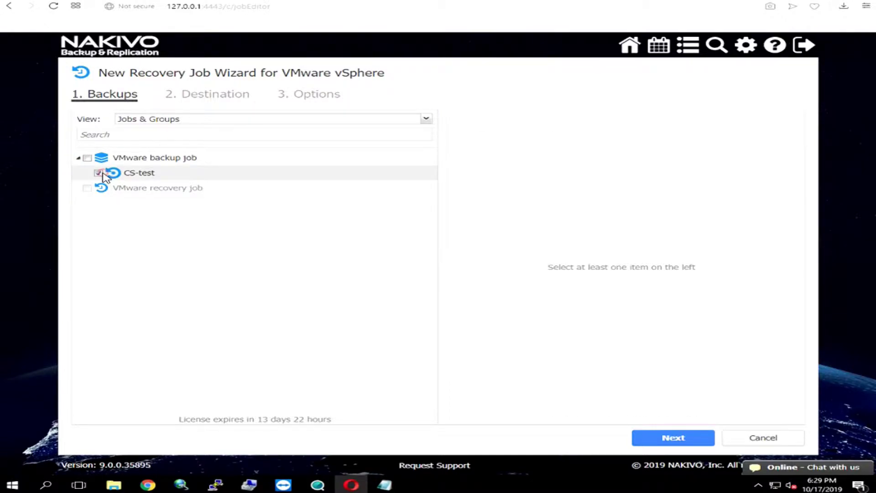
{"action": "left_click", "coordinate": [99, 174]}
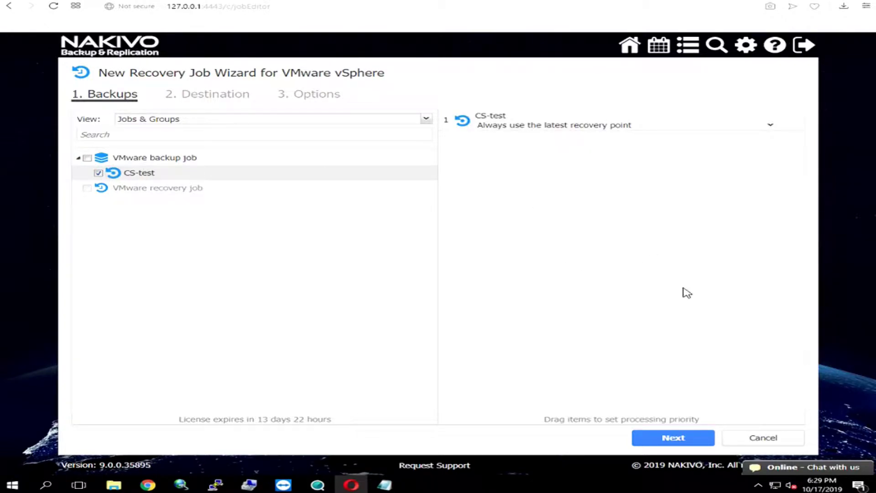
{"action": "left_click", "coordinate": [669, 439]}
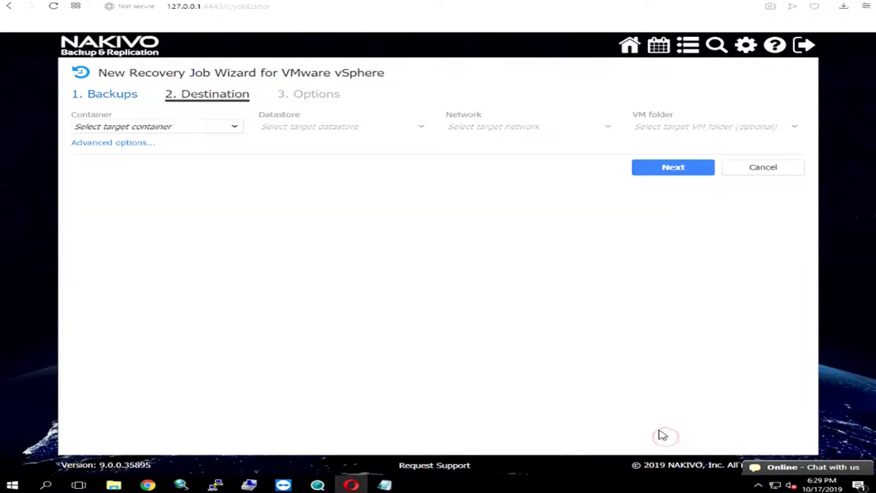
Target container CS-testVM, datastore1 (1) and network 10GG, then discard the wizard.
{"action": "left_click", "coordinate": [194, 128]}
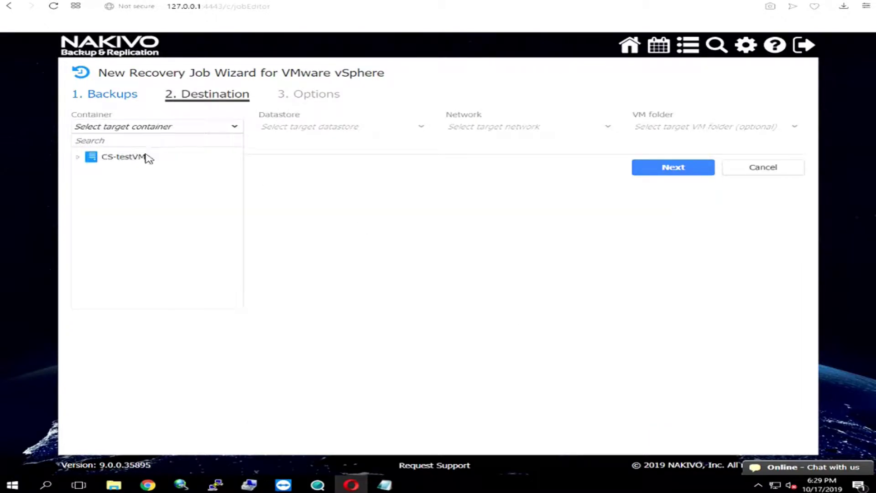
{"action": "left_click", "coordinate": [145, 157]}
{"action": "left_click", "coordinate": [367, 129]}
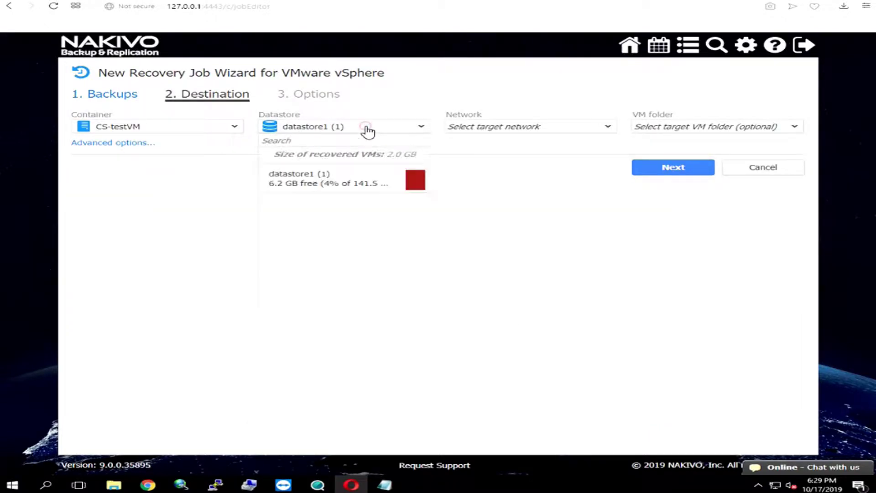
{"action": "left_click", "coordinate": [336, 182]}
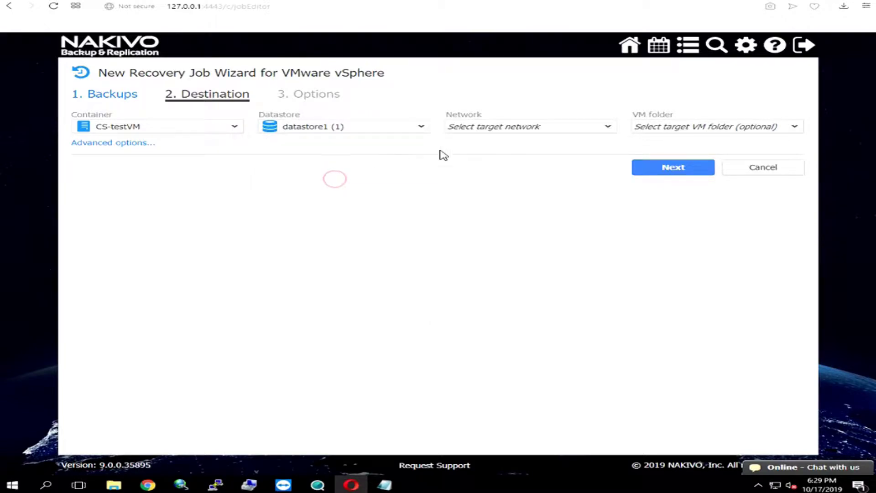
{"action": "left_click", "coordinate": [507, 128]}
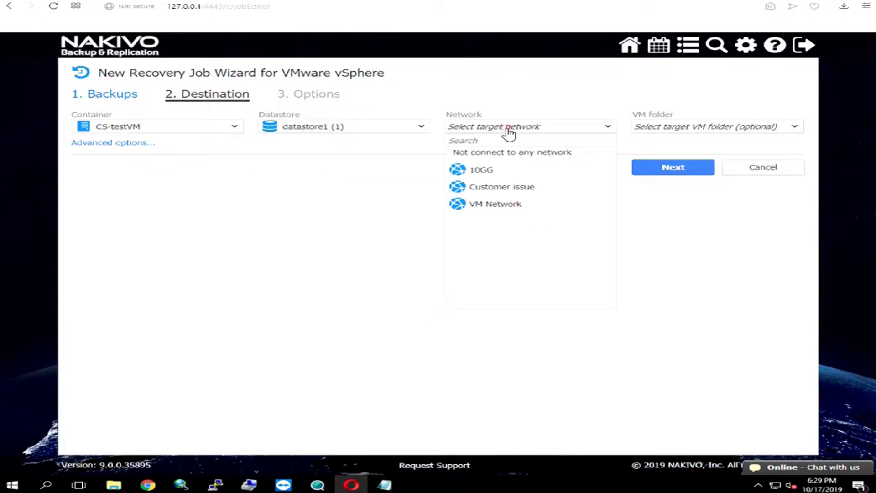
{"action": "left_click", "coordinate": [487, 171]}
{"action": "left_click", "coordinate": [679, 169]}
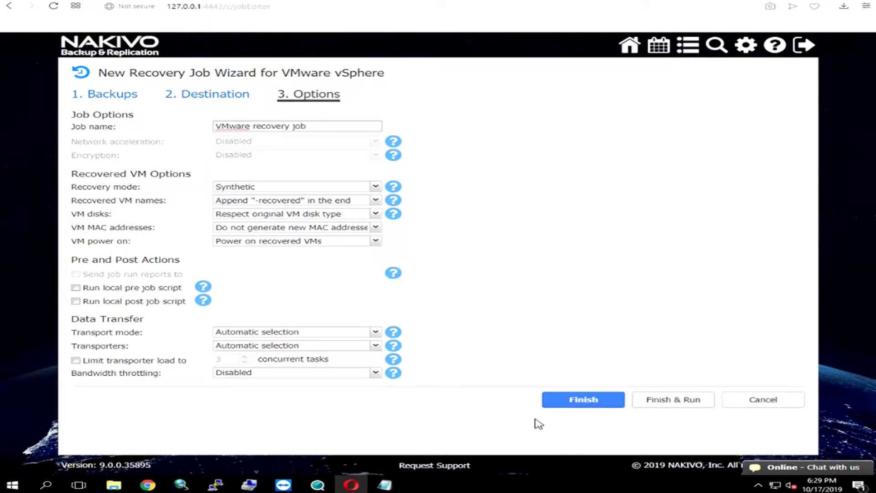
{"action": "left_click", "coordinate": [742, 408]}
{"action": "left_click", "coordinate": [767, 460]}
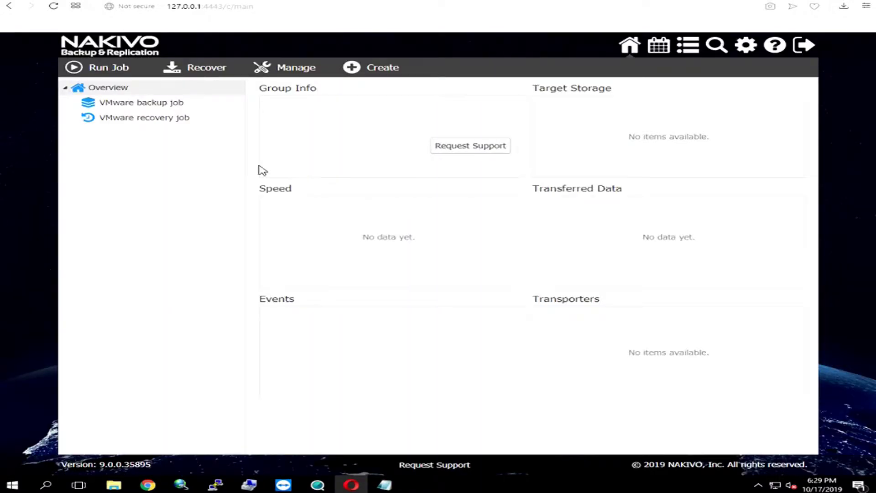
Rerun the VMware recovery job for the CS-test VM only, via Run for selected VMs.
{"action": "left_click", "coordinate": [146, 120]}
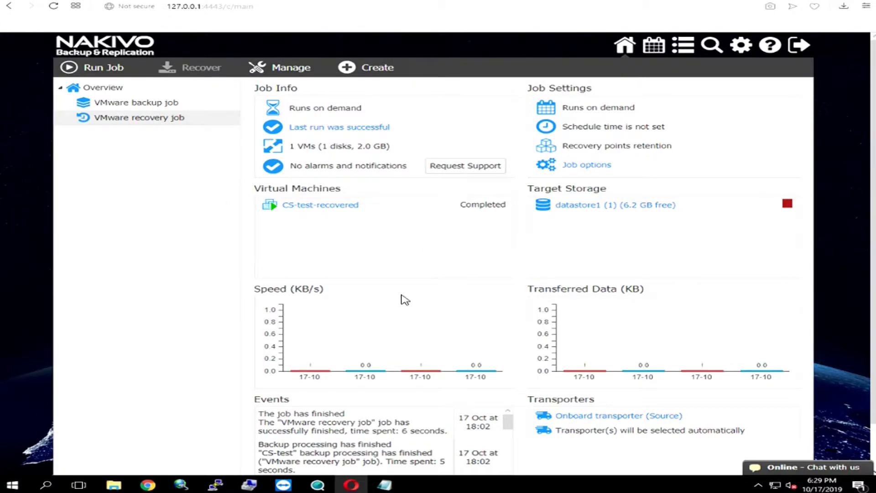
{"action": "left_click", "coordinate": [99, 69]}
{"action": "left_click", "coordinate": [160, 134]}
{"action": "left_click", "coordinate": [9, 177]}
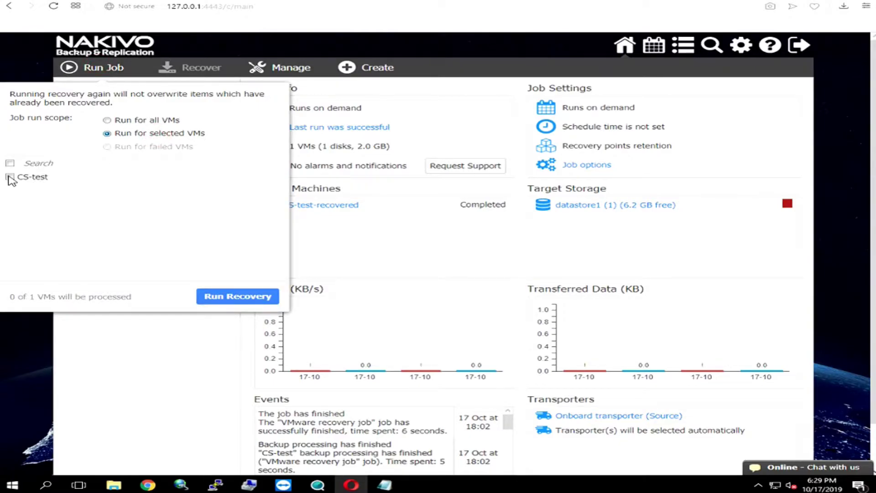
{"action": "left_click", "coordinate": [238, 298]}
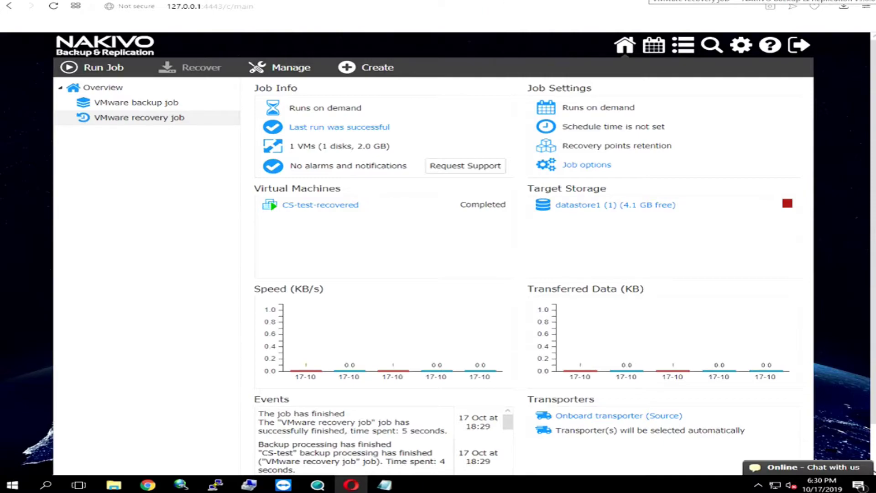
Open the ESXi host at 192.168.252.183 in a new tab, proceeding past the certificate warning.
{"action": "key", "text": "ctrl+t"}
{"action": "type", "text": "192.168.252.18"}
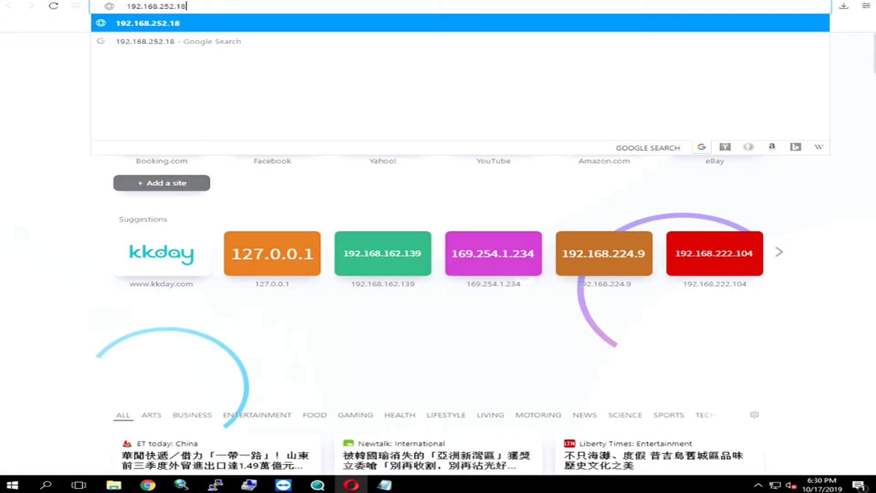
{"action": "type", "text": "3"}
{"action": "key", "text": "Return"}
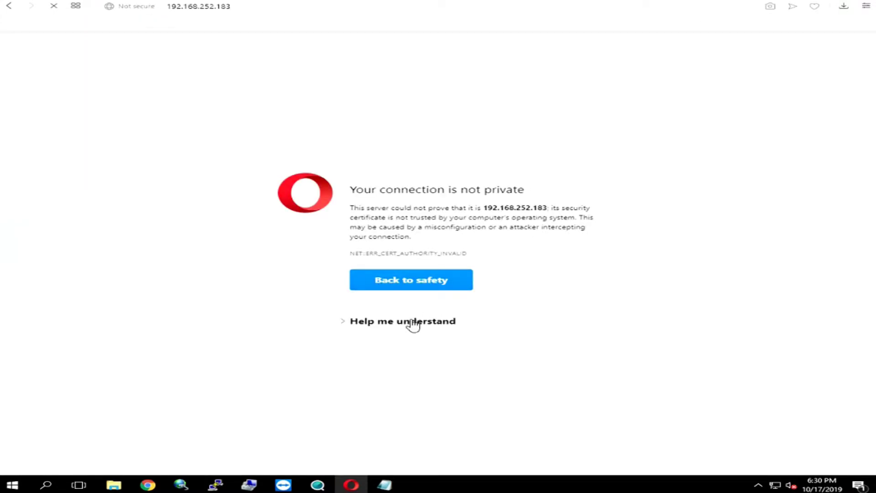
{"action": "left_click", "coordinate": [413, 324]}
{"action": "left_click", "coordinate": [376, 377]}
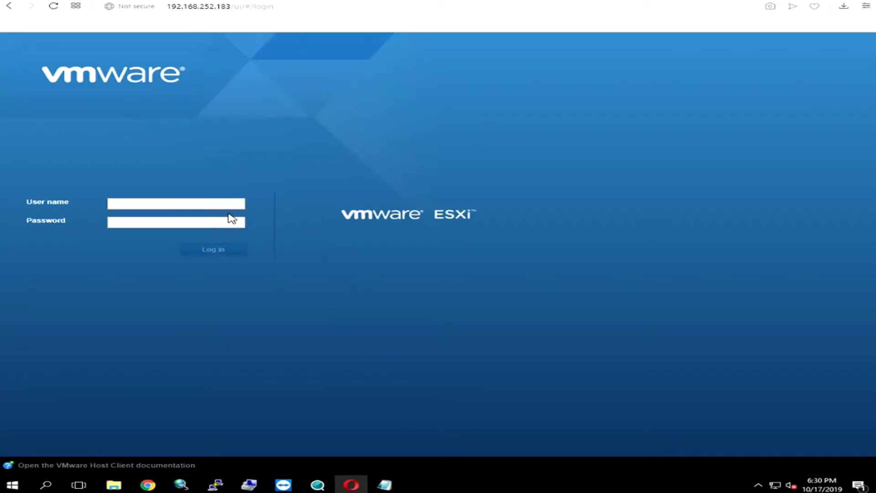
Log in to the ESXi Host Client as root with the account password.
{"action": "left_click", "coordinate": [210, 201]}
{"action": "type", "text": "root"}
{"action": "key", "text": "Tab"}
{"action": "type", "text": "*********"}
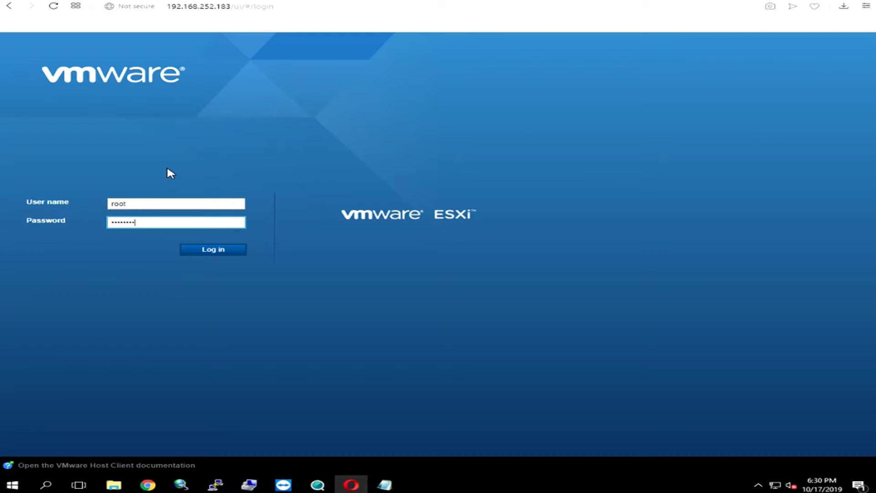
{"action": "key", "text": "Return"}
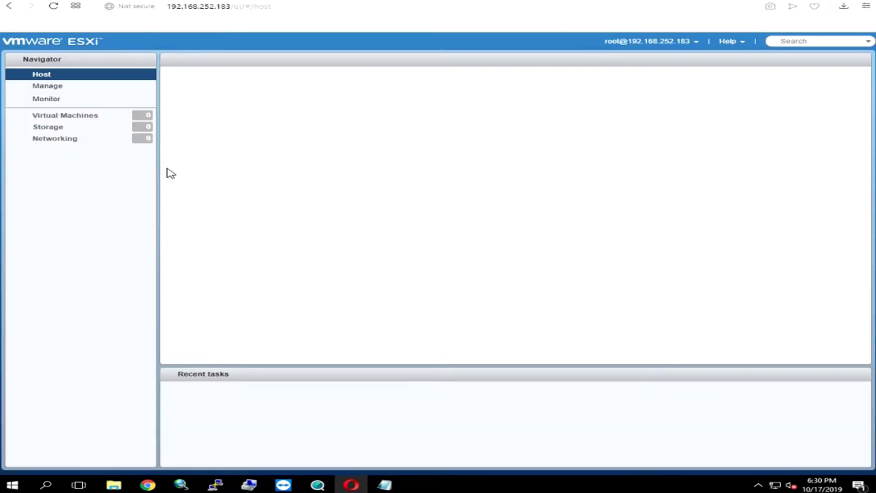
List the host's virtual machines and select CS-test-recovered to show its Windows 10, 4 GB details.
{"action": "left_click", "coordinate": [67, 117]}
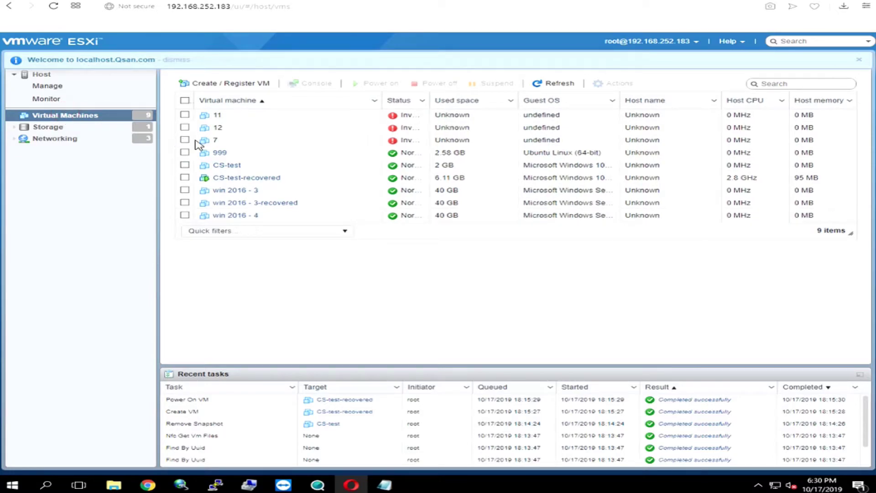
{"action": "left_click", "coordinate": [185, 178]}
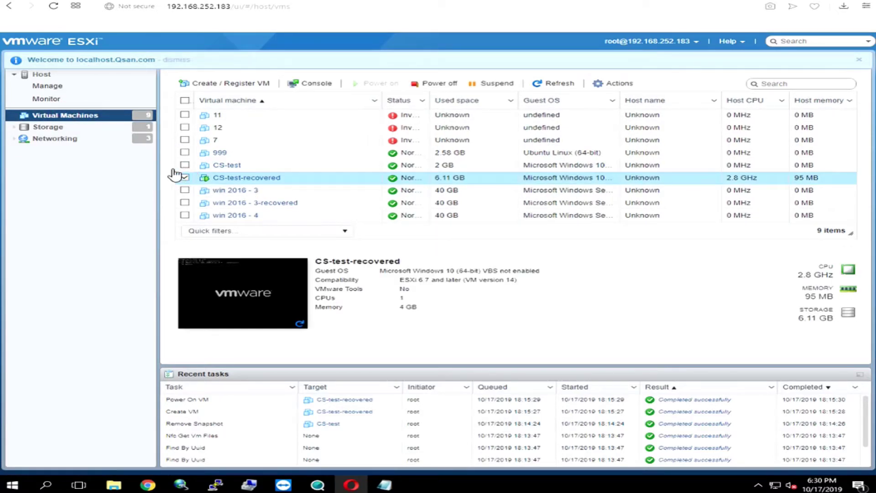